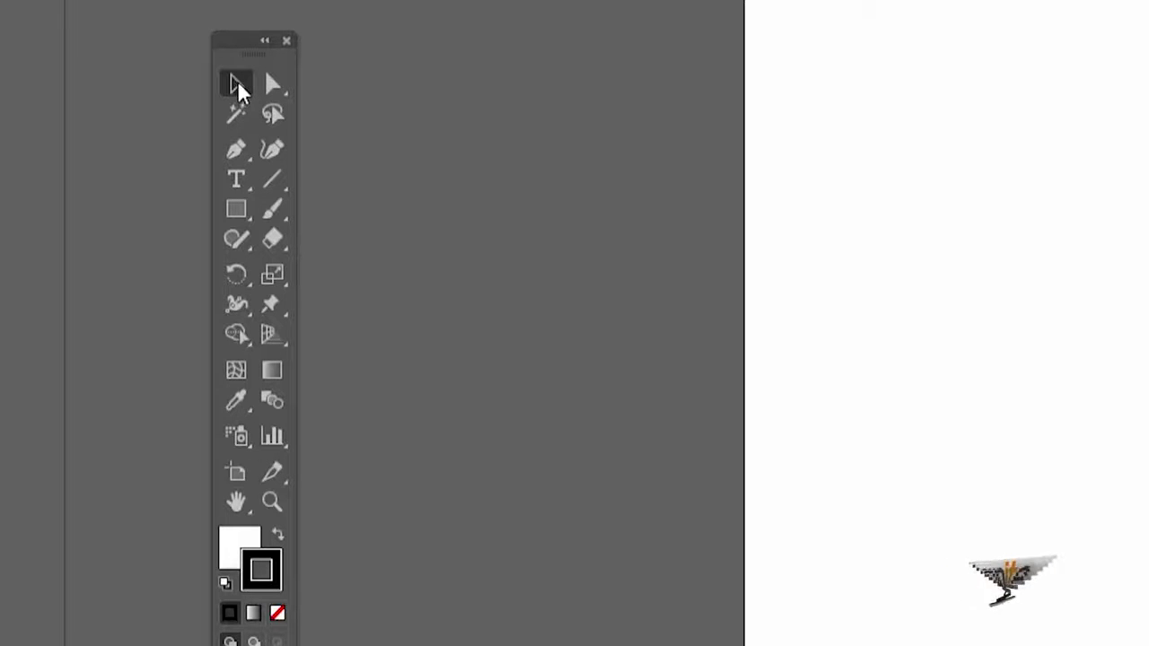
Step: Draw a square in the upper part of the page and move it slightly right and down
{"action": "left_click_drag", "start_coordinate": [250, 40], "coordinate": [288, 38]}
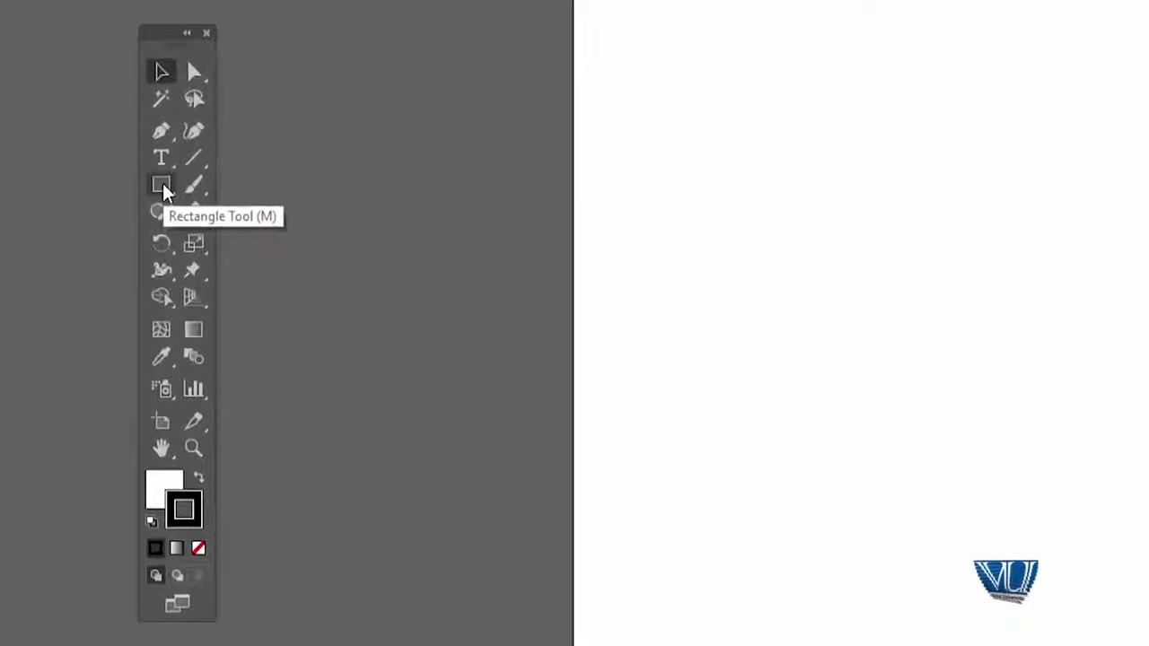
{"action": "left_click", "coordinate": [163, 187]}
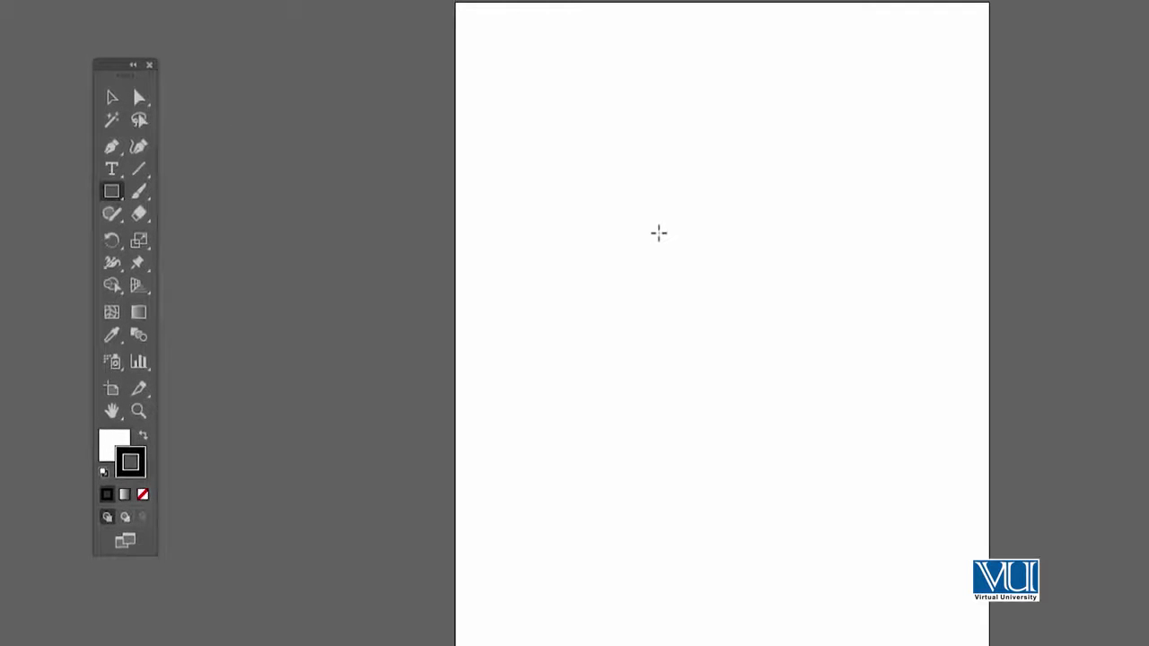
{"action": "left_click_drag", "start_coordinate": [659, 233], "coordinate": [713, 288]}
{"action": "key", "text": "v"}
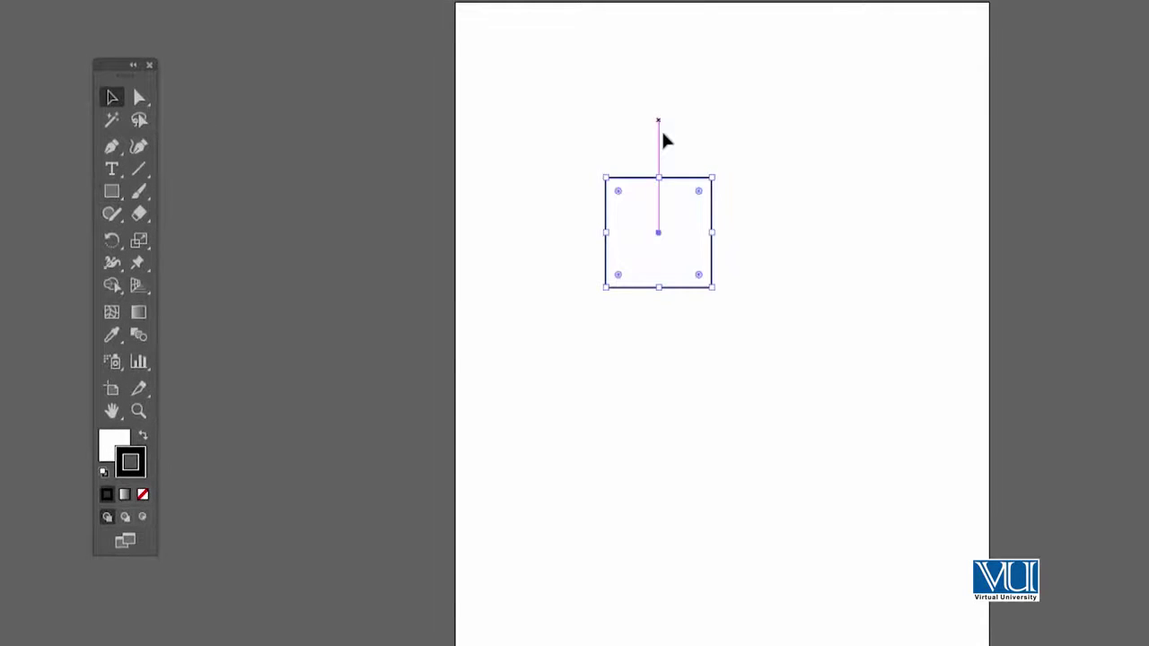
{"action": "left_click_drag", "start_coordinate": [655, 180], "coordinate": [680, 184]}
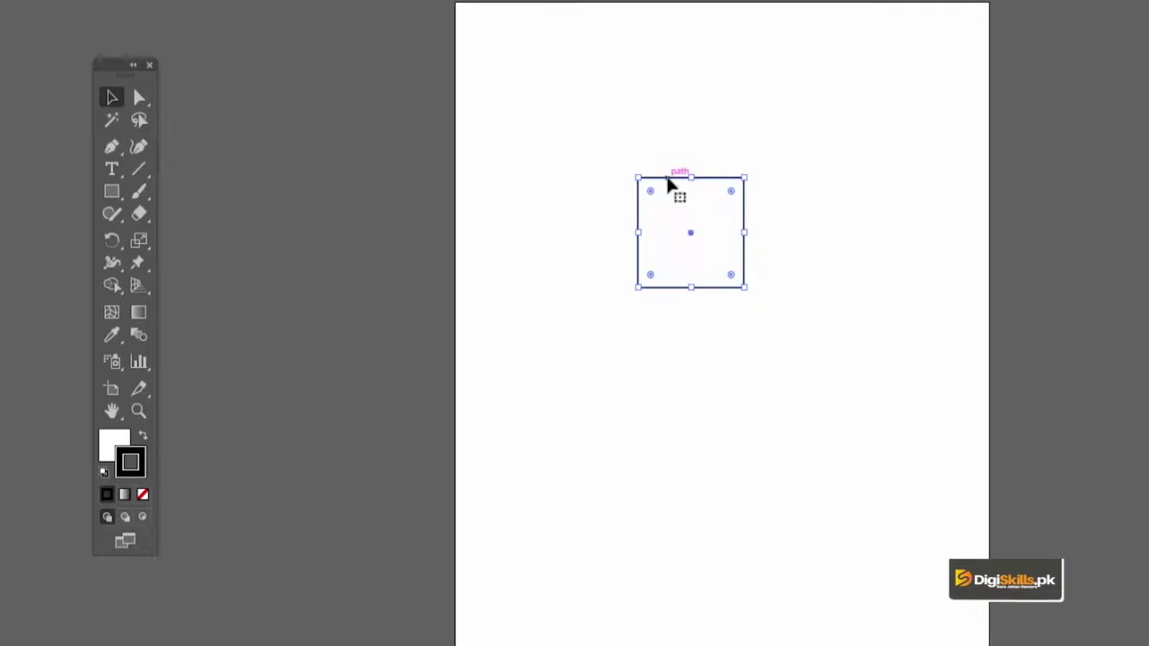
{"action": "left_click_drag", "start_coordinate": [668, 184], "coordinate": [667, 201]}
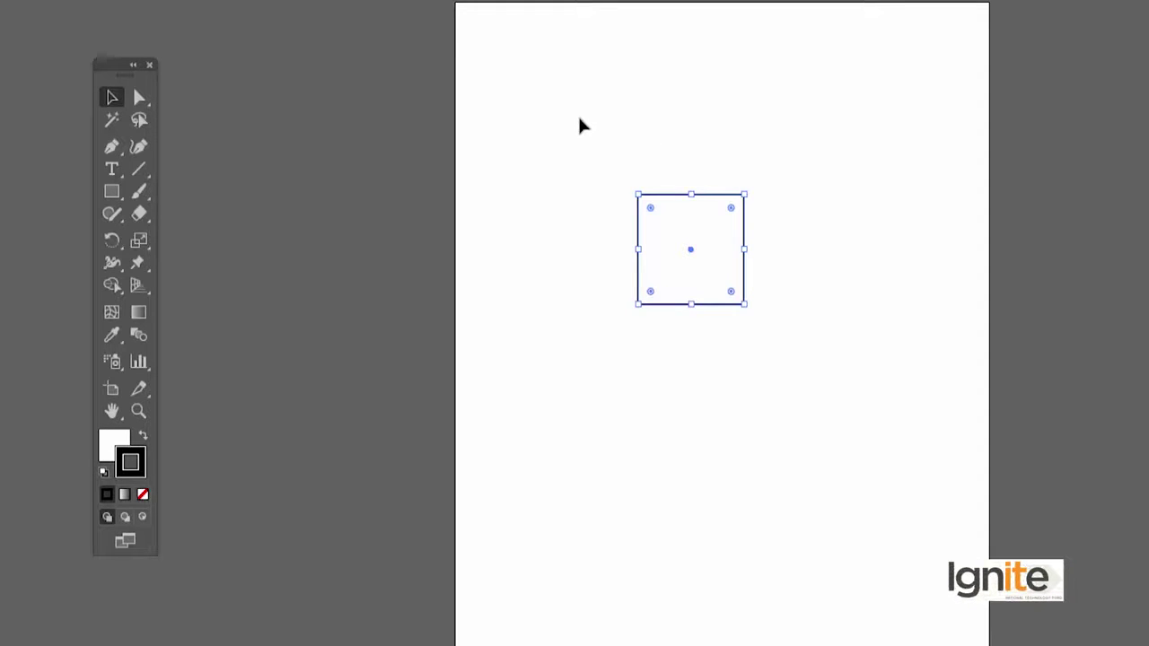
Step: Deselect and reselect the square by its outline, and move it toward the page's upper right
{"action": "left_click", "coordinate": [675, 151]}
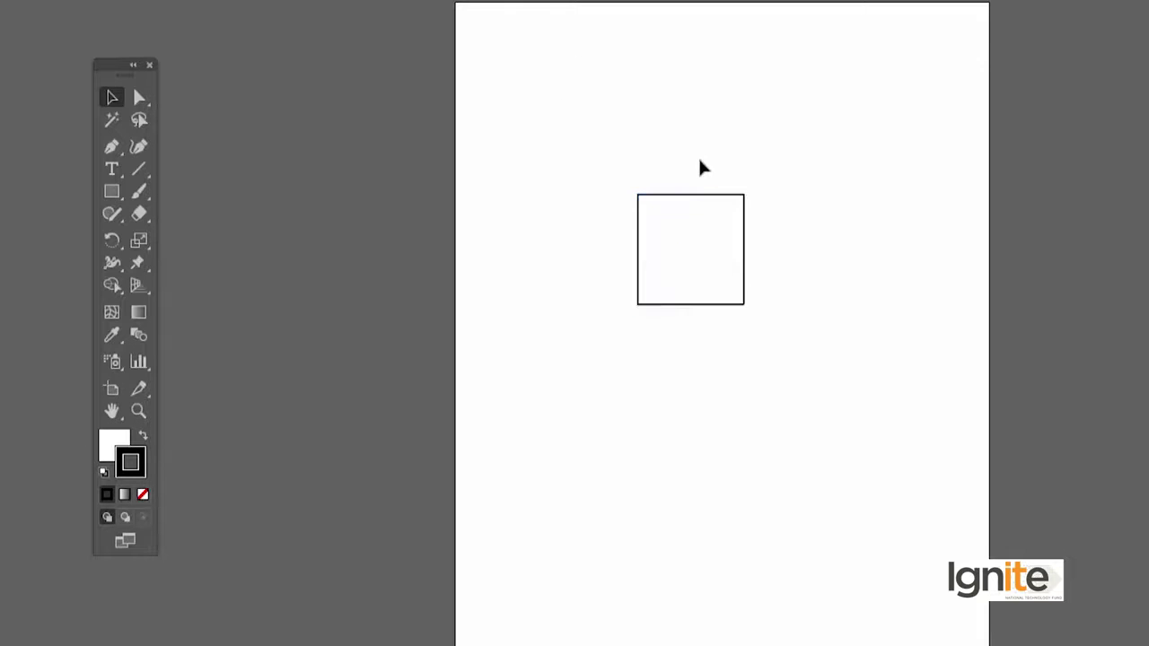
{"action": "left_click", "coordinate": [684, 193]}
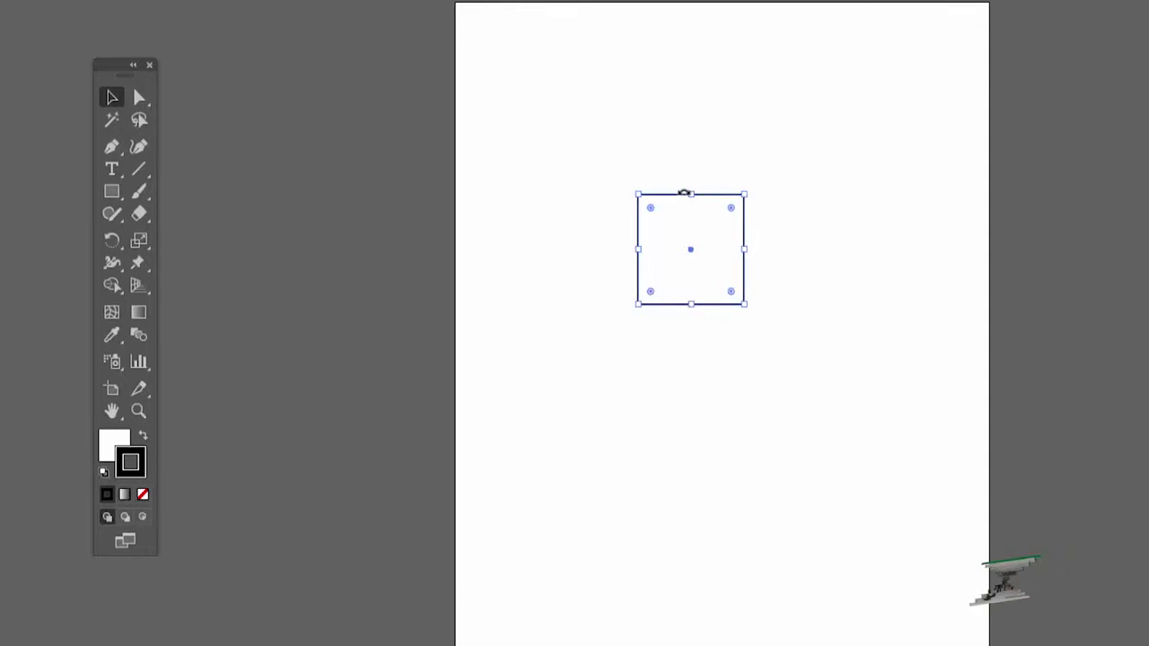
{"action": "left_click", "coordinate": [688, 165]}
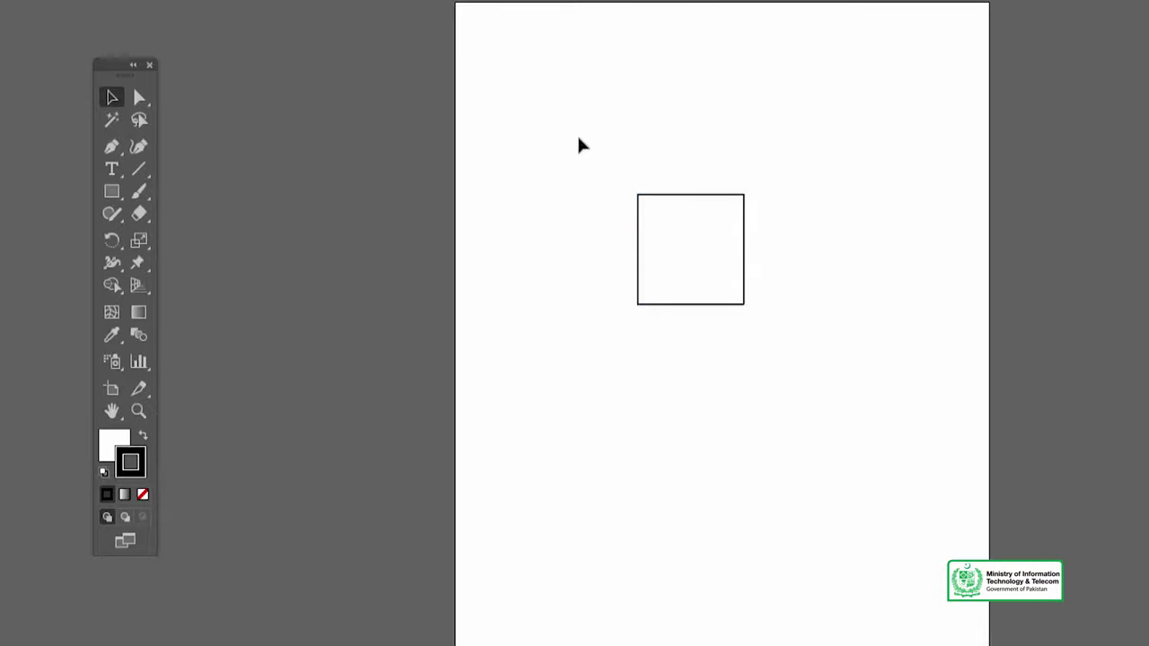
{"action": "left_click", "coordinate": [677, 195]}
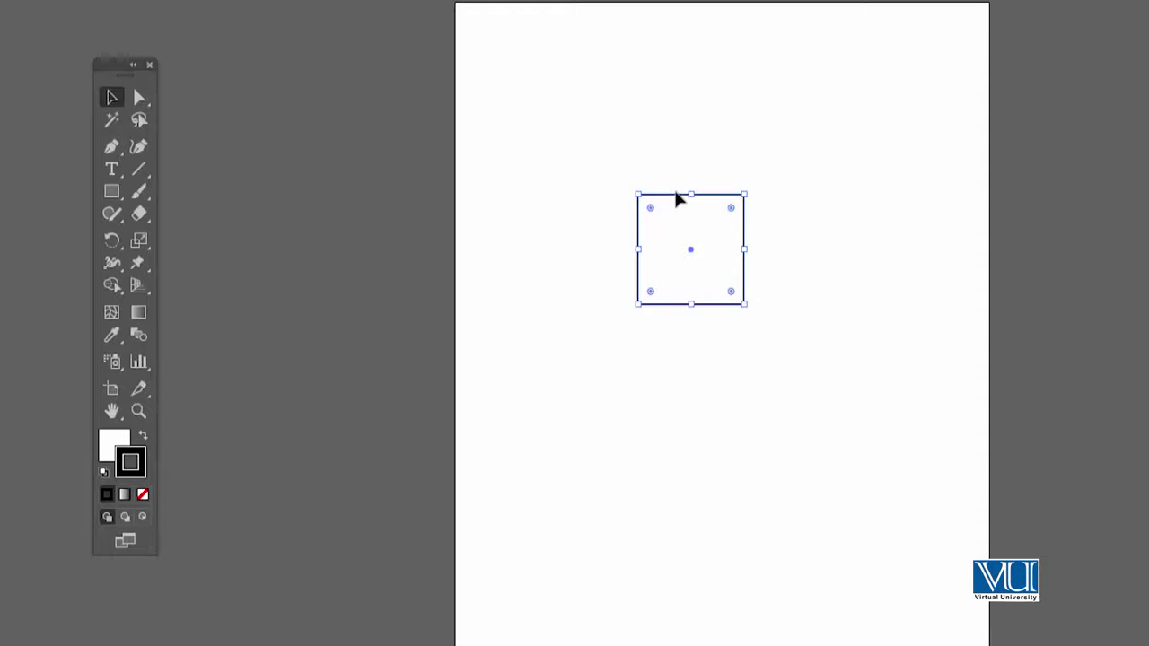
{"action": "left_click", "coordinate": [632, 134]}
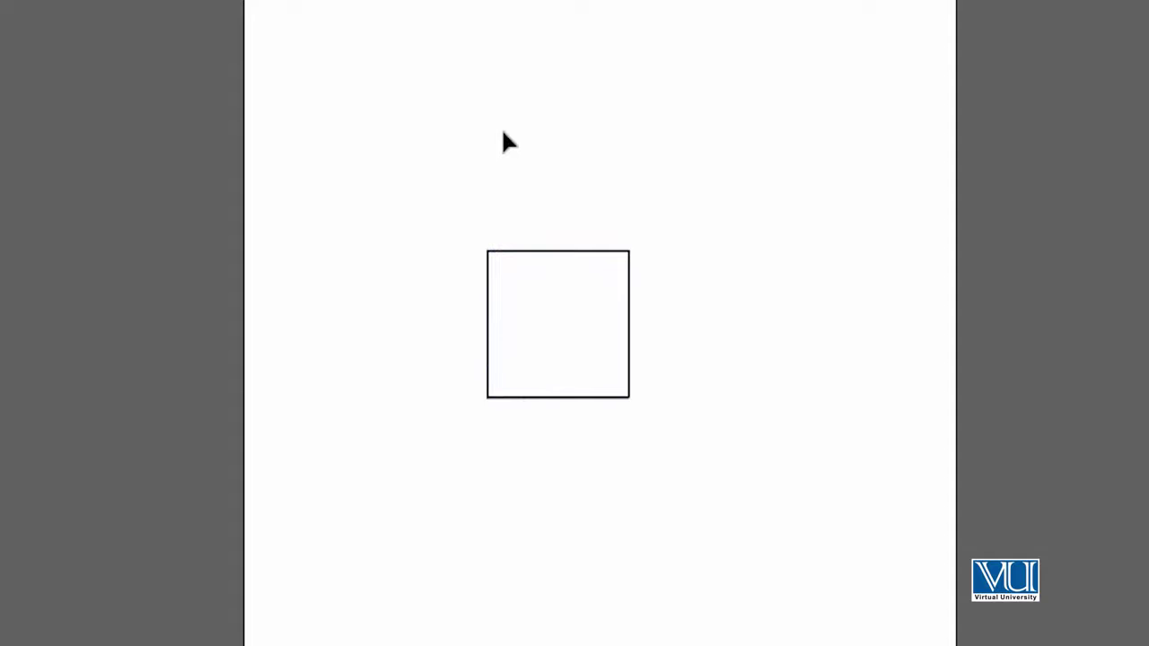
{"action": "left_click", "coordinate": [530, 266]}
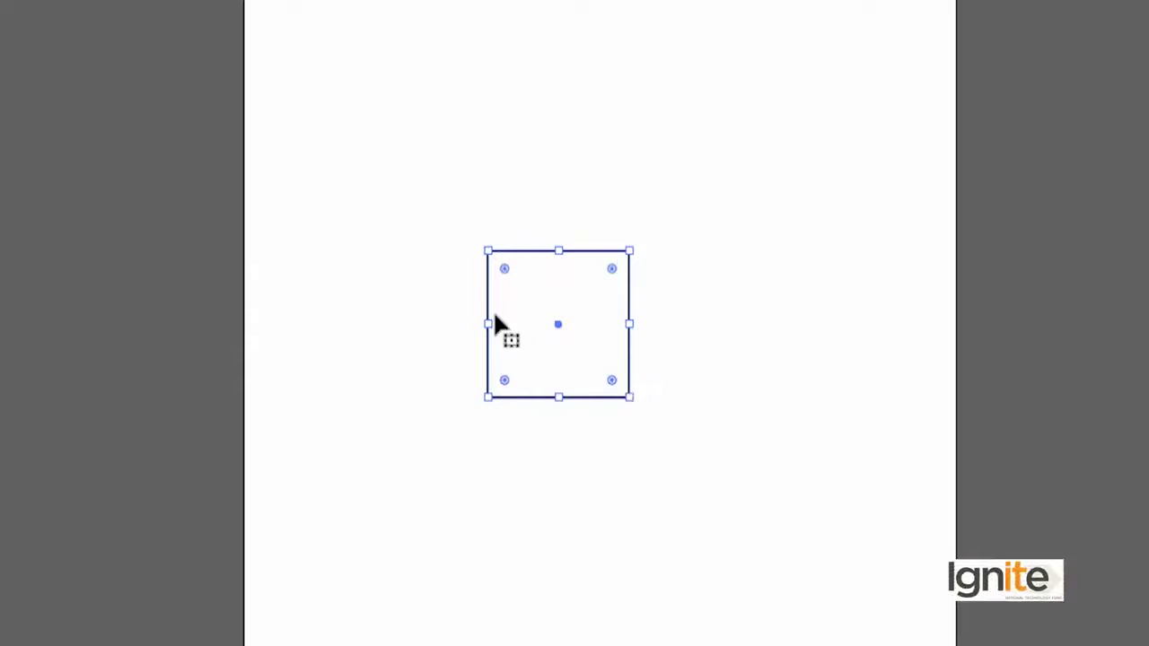
{"action": "left_click_drag", "start_coordinate": [536, 257], "coordinate": [667, 213]}
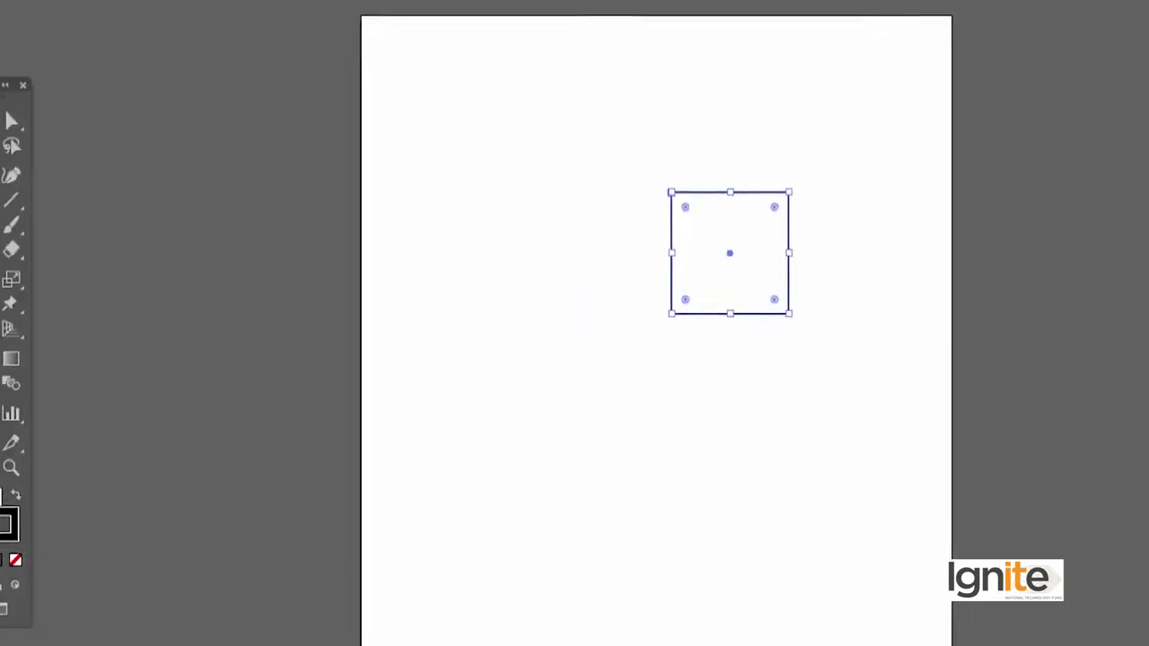
Step: Draw a circle below and to the left of the square, deselect it, and make the fill colour active
{"action": "left_click", "coordinate": [72, 215]}
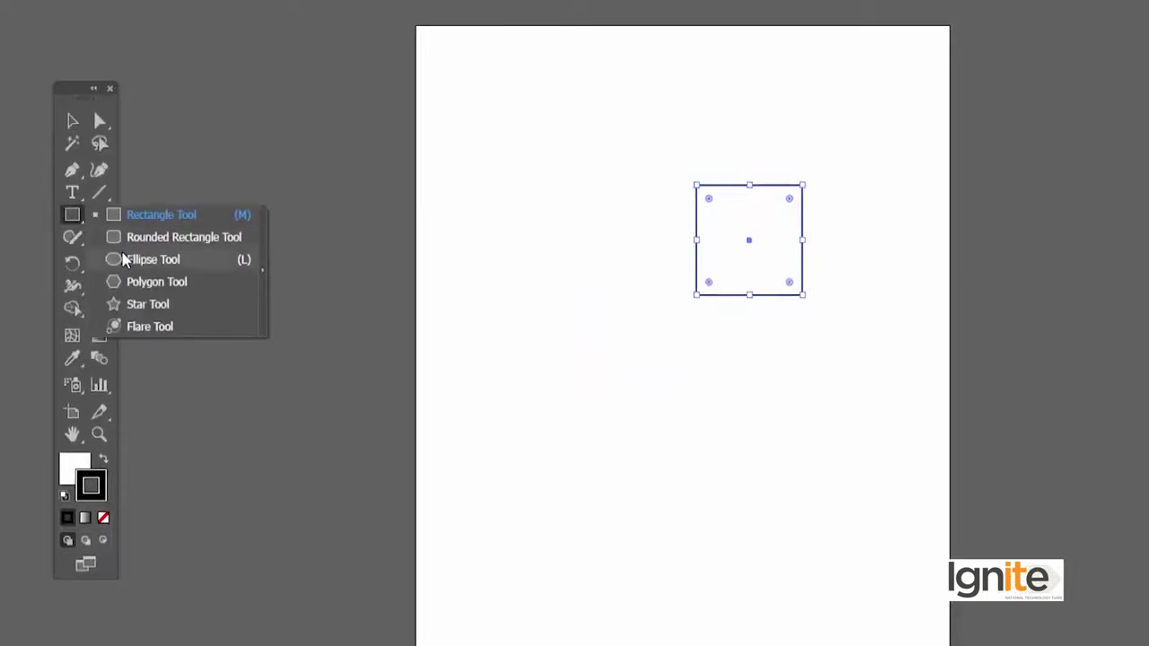
{"action": "left_click", "coordinate": [144, 259]}
{"action": "left_click_drag", "start_coordinate": [583, 380], "coordinate": [618, 438]}
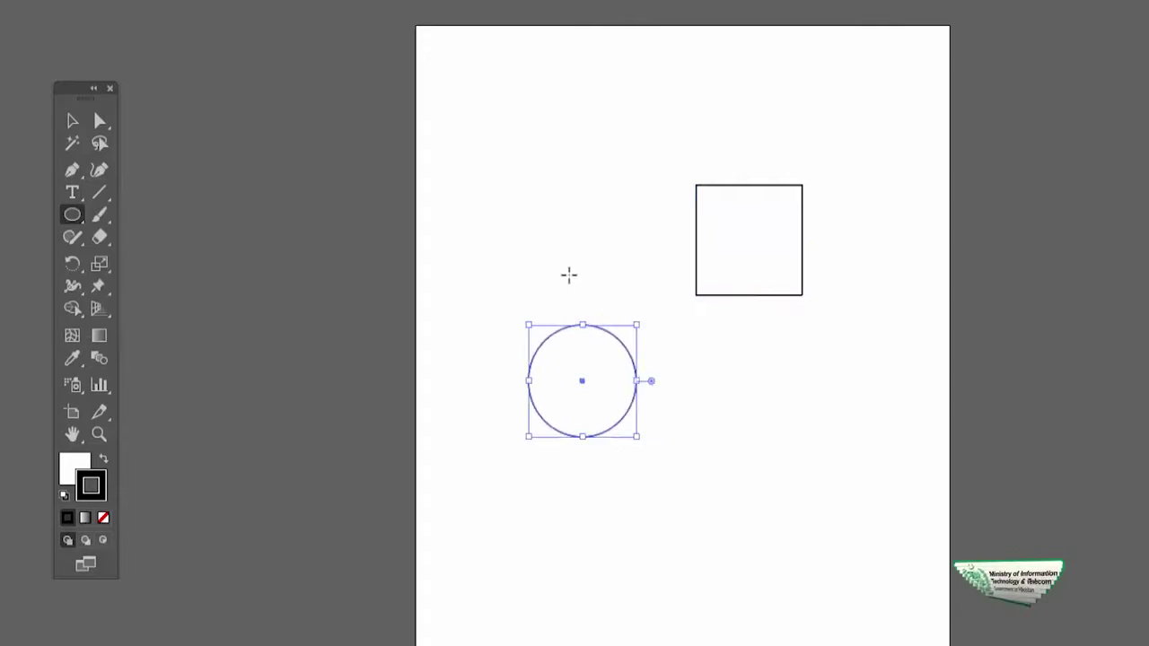
{"action": "key", "text": "v"}
{"action": "left_click", "coordinate": [575, 287]}
{"action": "key", "text": "x"}
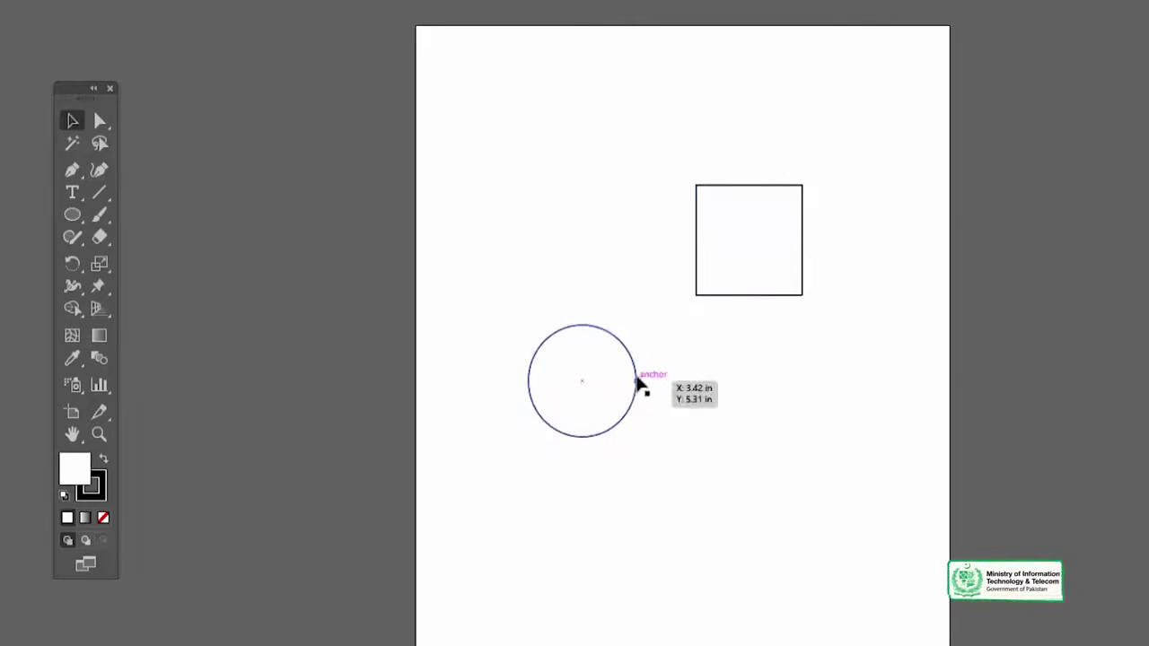
Step: Enlarge the circle proportionally, and place the square to its right, enlarged to nearly the same height
{"action": "left_click", "coordinate": [633, 389], "text": "ctrl"}
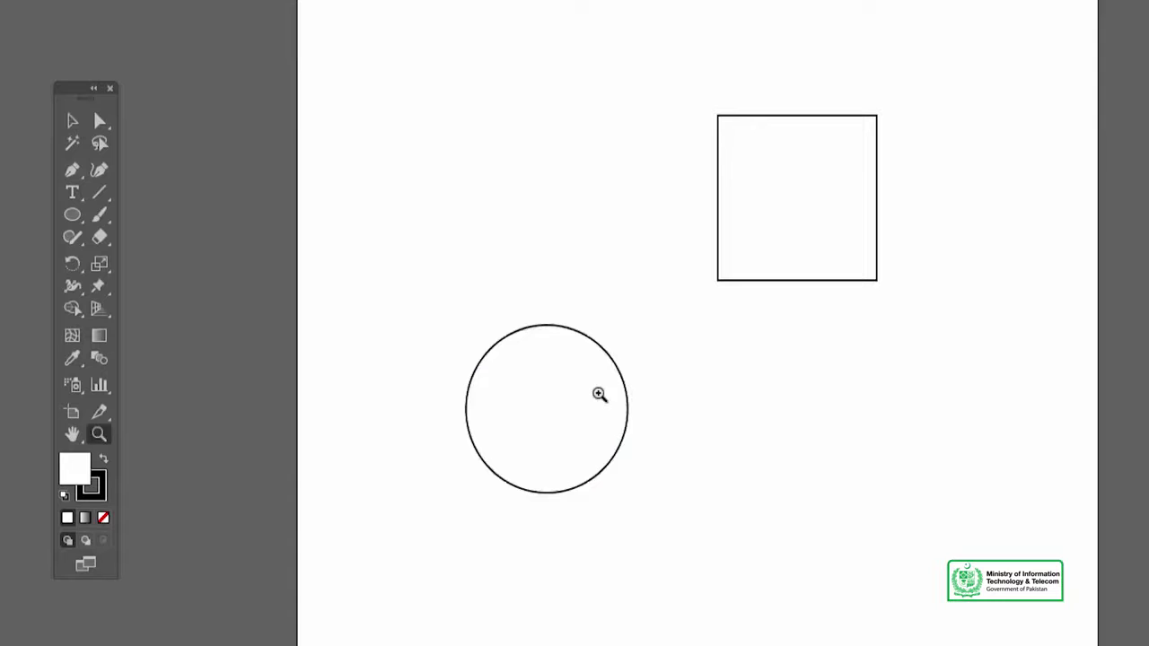
{"action": "left_click", "coordinate": [596, 358]}
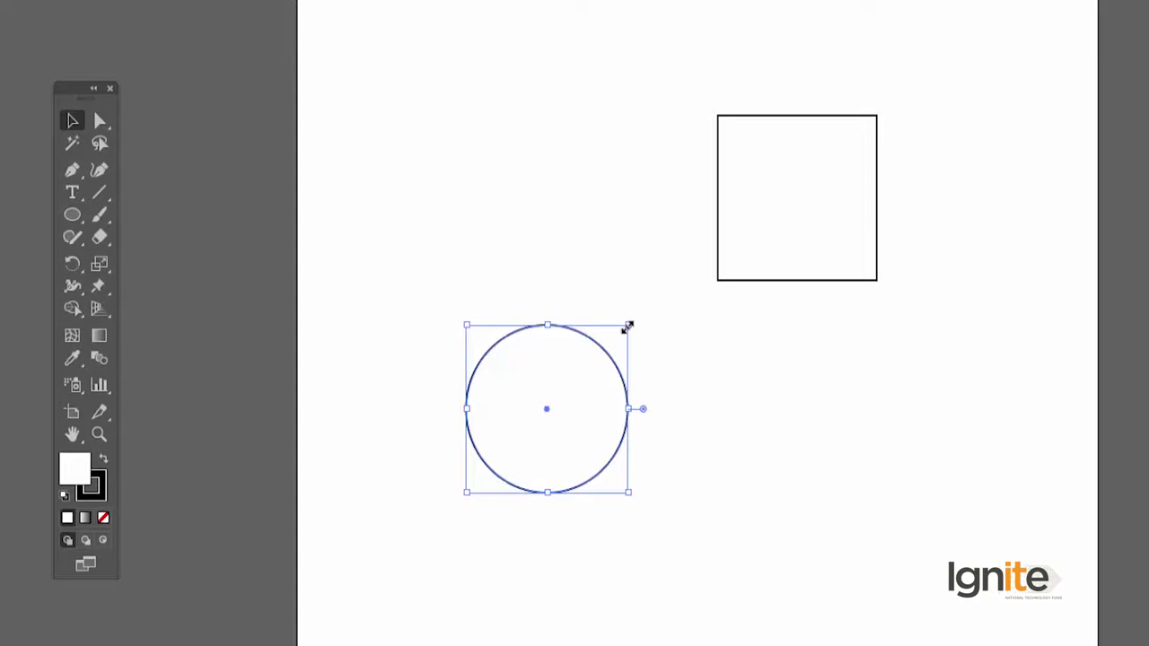
{"action": "left_click_drag", "start_coordinate": [628, 327], "coordinate": [722, 228]}
{"action": "left_click_drag", "start_coordinate": [814, 116], "coordinate": [1055, 241]}
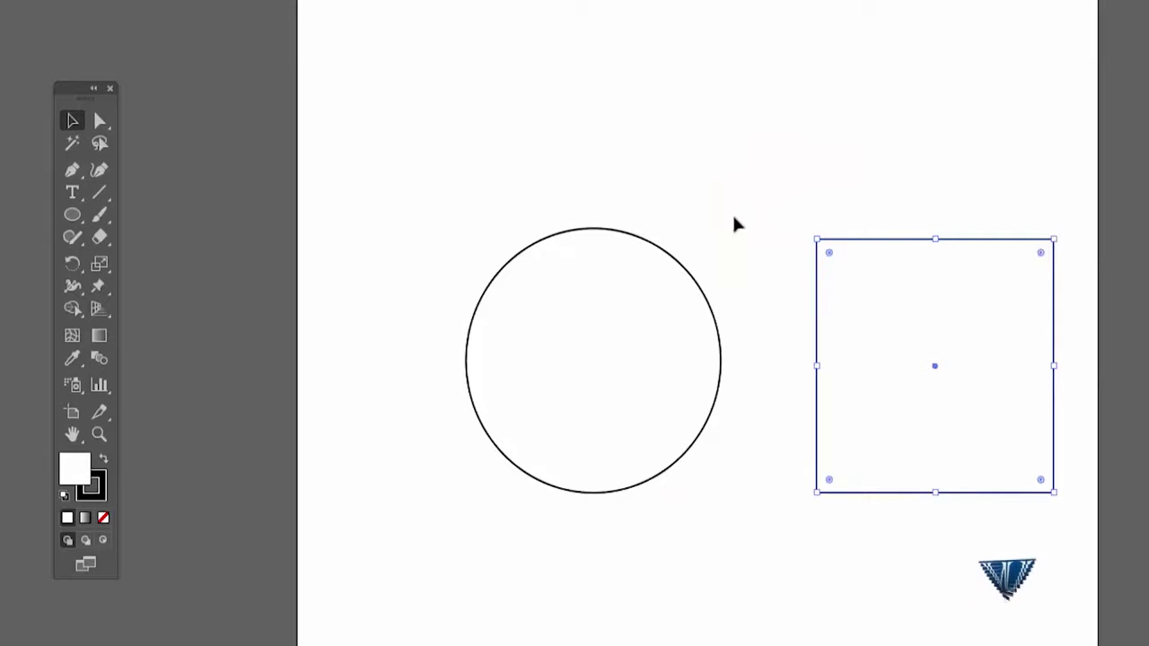
Step: Shrink the large circle to a bit over half its width and move it slightly up and left
{"action": "left_click", "coordinate": [652, 245]}
{"action": "left_click_drag", "start_coordinate": [722, 224], "coordinate": [610, 340]}
{"action": "left_click", "coordinate": [539, 330]}
{"action": "left_click_drag", "start_coordinate": [540, 344], "coordinate": [528, 308]}
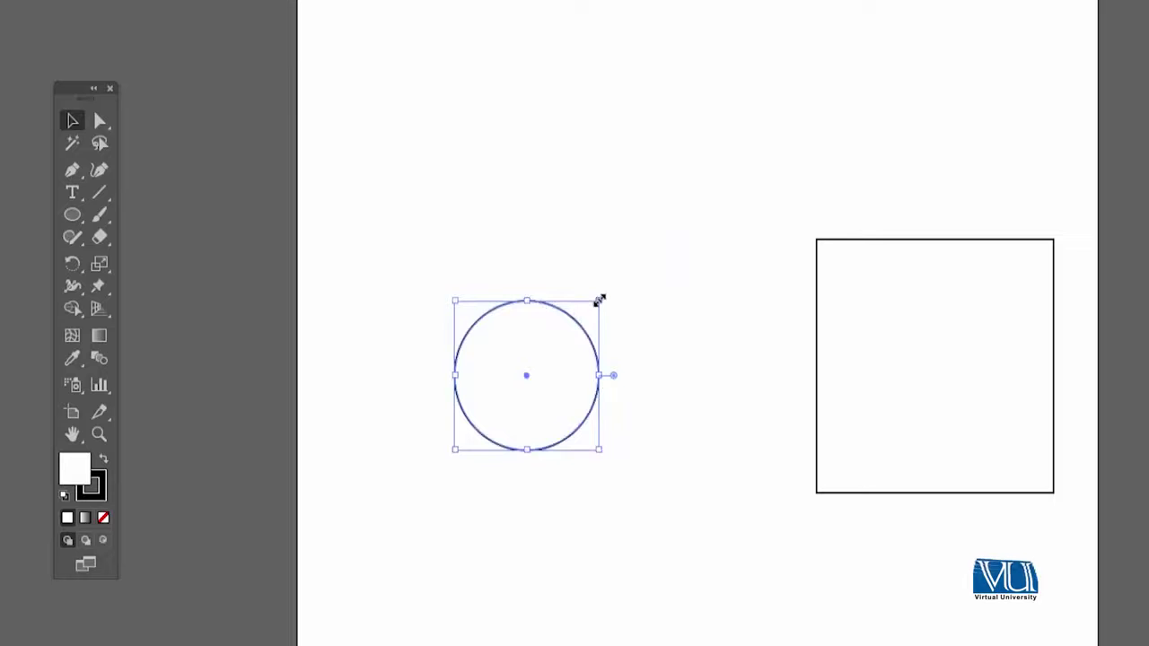
Step: Try stretching the circle into a wide ellipse and flattening the square into a rectangle, and undo both
{"action": "left_click_drag", "start_coordinate": [601, 298], "coordinate": [689, 368]}
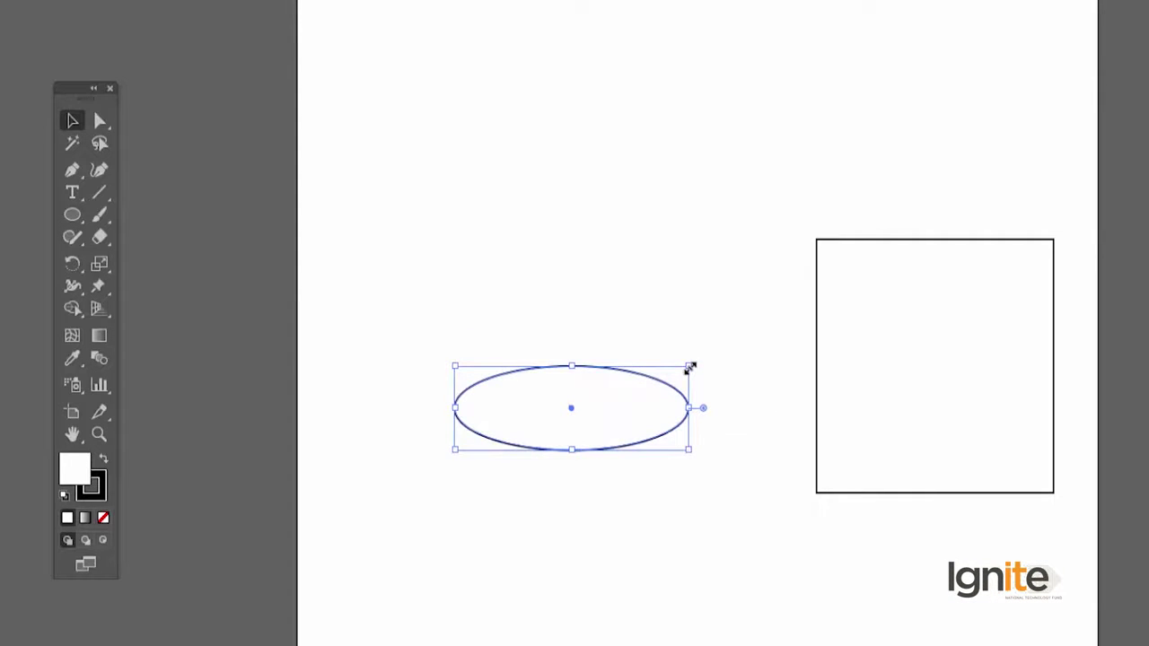
{"action": "left_click", "coordinate": [819, 241]}
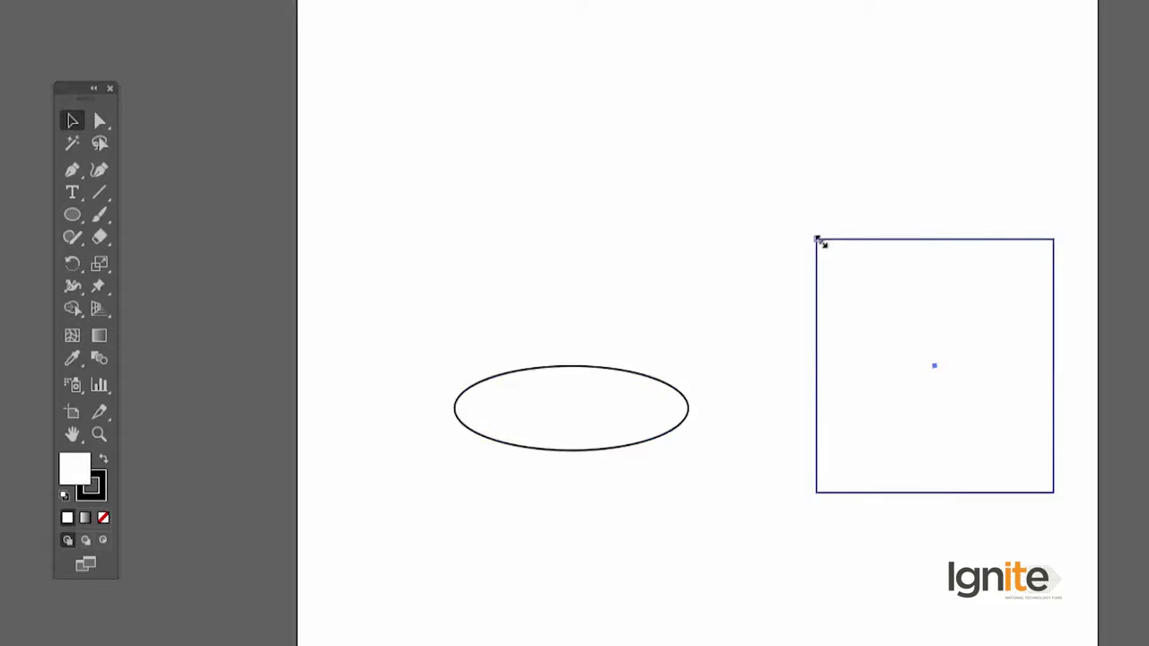
{"action": "left_click_drag", "start_coordinate": [819, 240], "coordinate": [818, 416]}
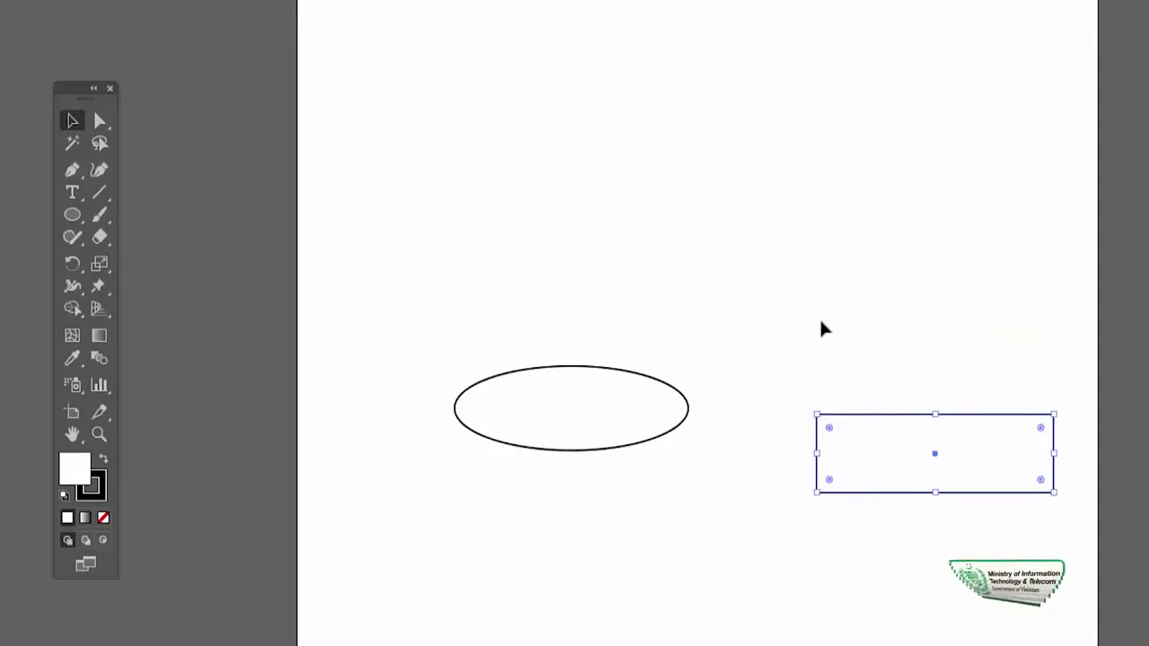
{"action": "key", "text": "ctrl+z"}
{"action": "key", "text": "ctrl+z"}
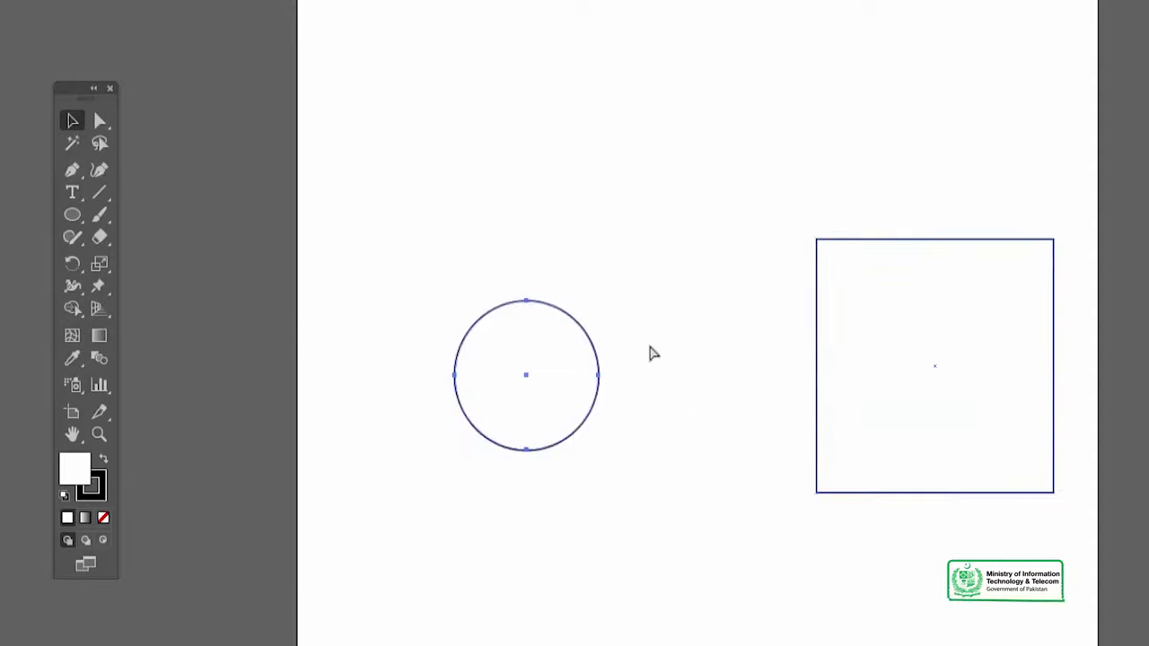
Step: Try flattening the square again from its upper-left corner, and undo back to the large circle
{"action": "left_click", "coordinate": [559, 219]}
{"action": "left_click", "coordinate": [539, 313]}
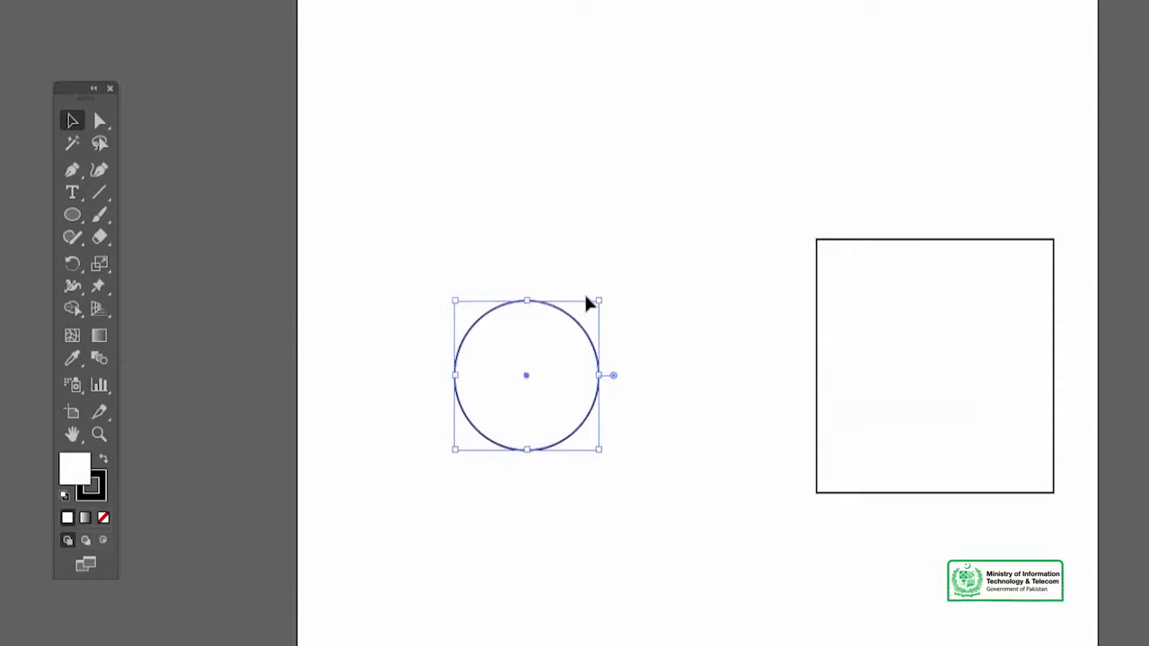
{"action": "left_click", "coordinate": [818, 240]}
{"action": "left_click_drag", "start_coordinate": [818, 240], "coordinate": [827, 398]}
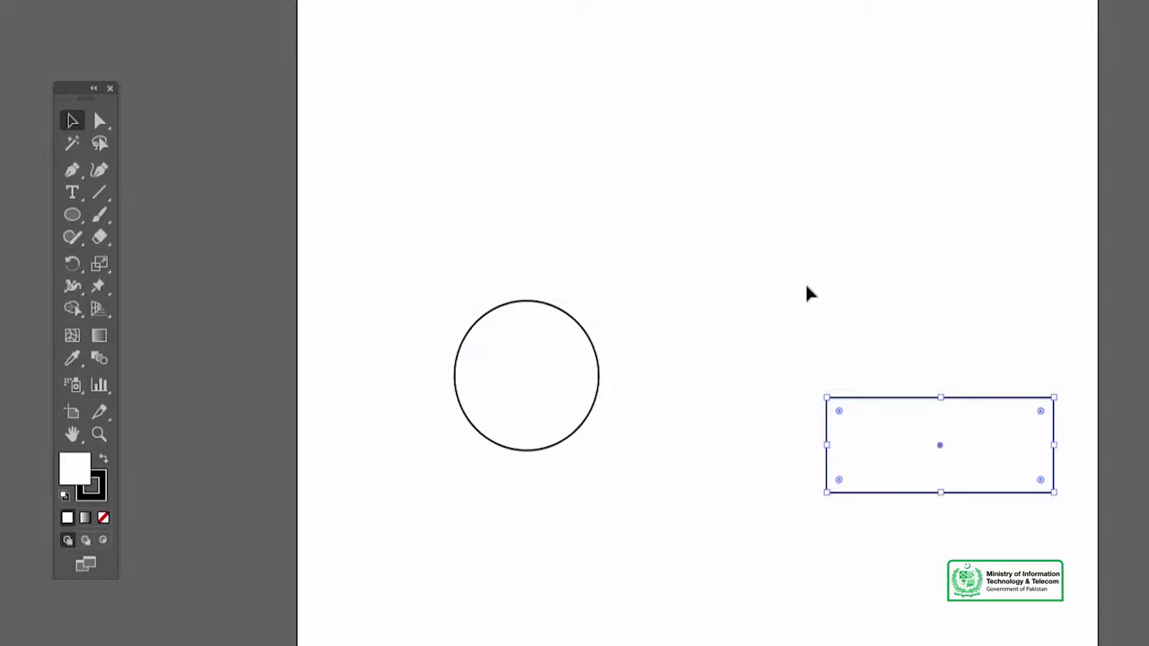
{"action": "key", "text": "ctrl+z"}
{"action": "key", "text": "ctrl+z"}
{"action": "key", "text": "ctrl+z"}
Step: Resize the circle proportionally from its corner and about its centre, ending at less than half its width
{"action": "left_click", "coordinate": [644, 260]}
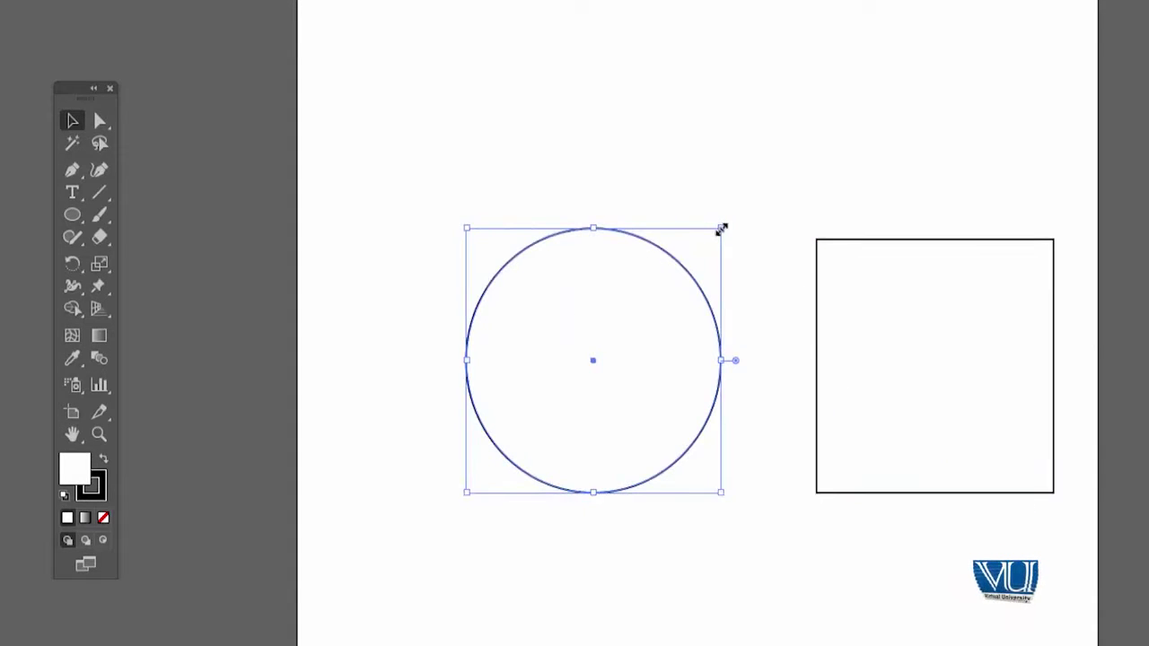
{"action": "left_click_drag", "start_coordinate": [722, 229], "coordinate": [642, 321]}
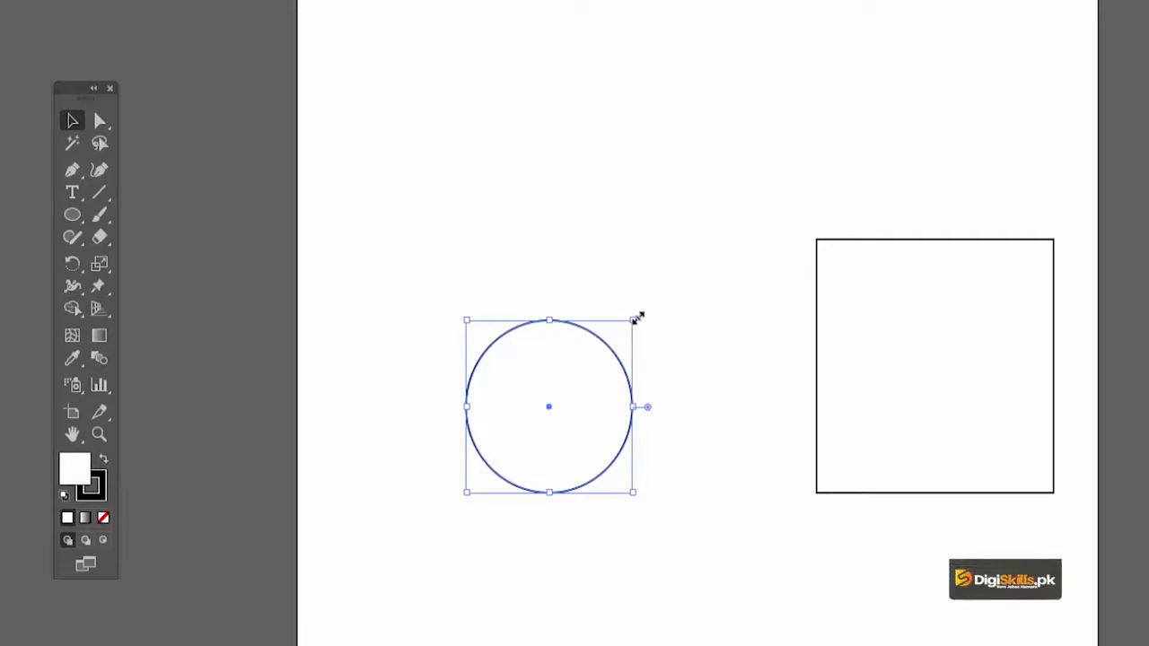
{"action": "left_click_drag", "start_coordinate": [635, 320], "coordinate": [655, 301]}
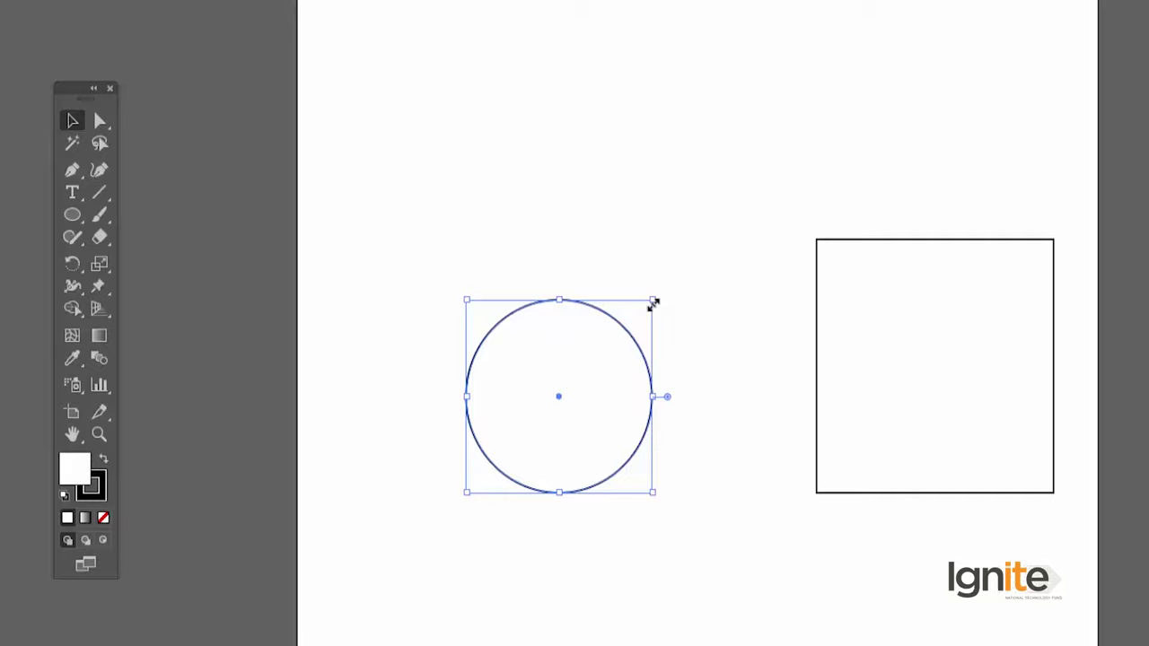
{"action": "left_click_drag", "start_coordinate": [653, 304], "coordinate": [620, 334]}
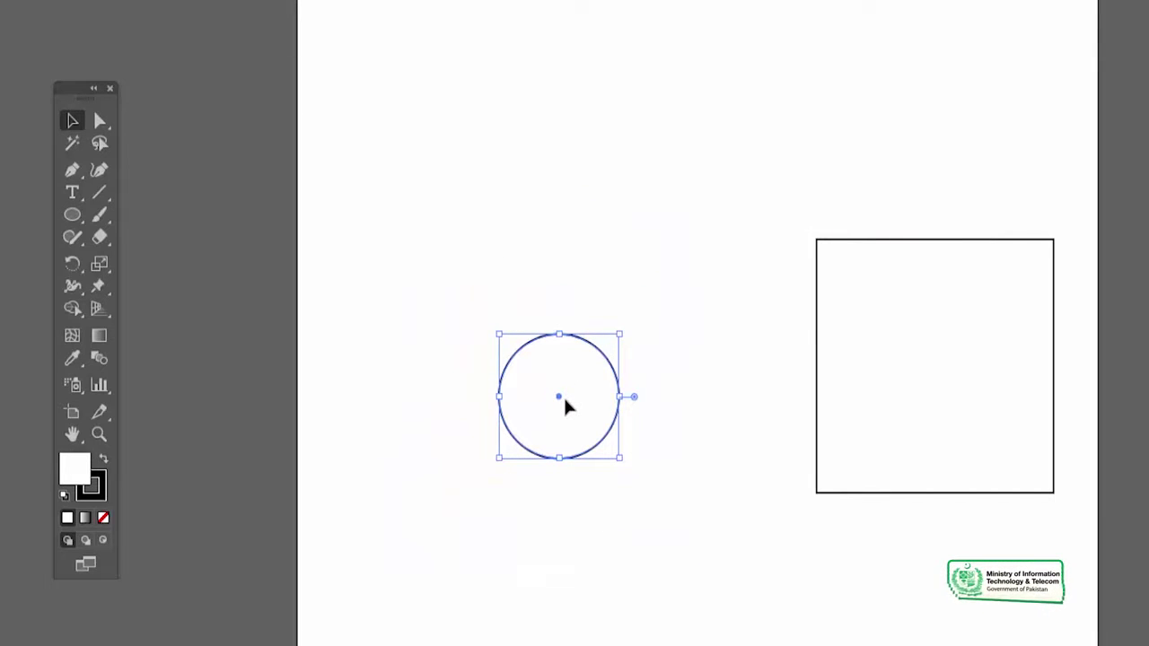
{"action": "left_click_drag", "start_coordinate": [619, 334], "coordinate": [745, 154]}
{"action": "left_click_drag", "start_coordinate": [742, 206], "coordinate": [615, 338]}
Step: Shrink the square proportionally to slightly smaller than the circle, and move it to the page's upper right
{"action": "left_click", "coordinate": [816, 238]}
{"action": "left_click_drag", "start_coordinate": [816, 238], "coordinate": [676, 195]}
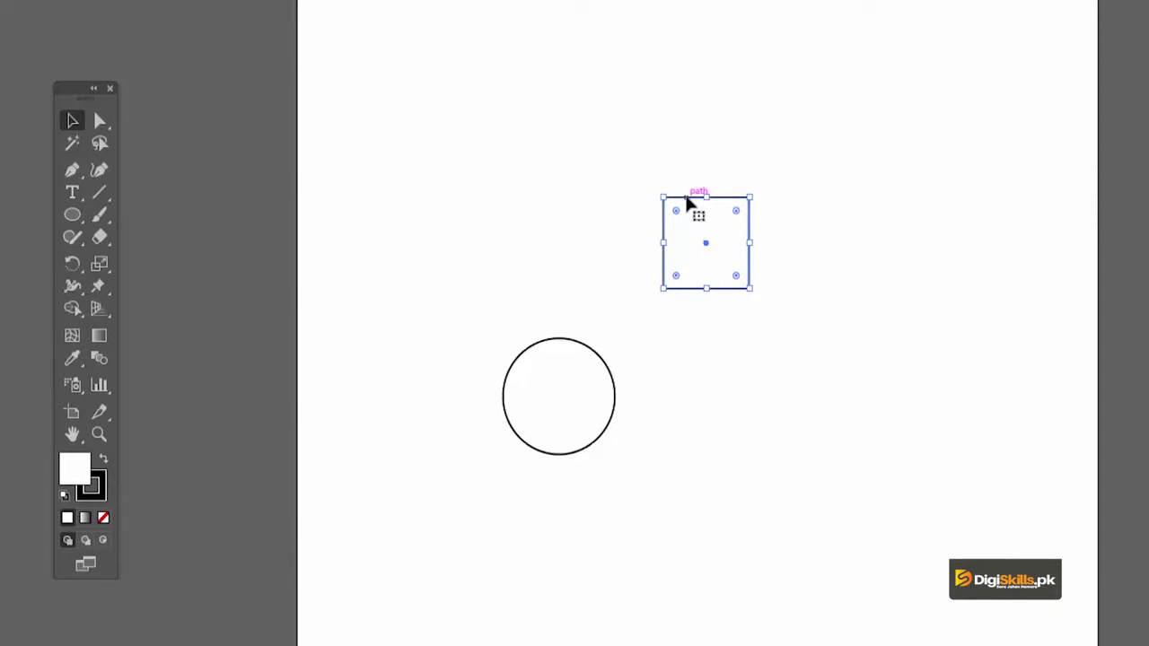
{"action": "left_click_drag", "start_coordinate": [696, 197], "coordinate": [885, 154]}
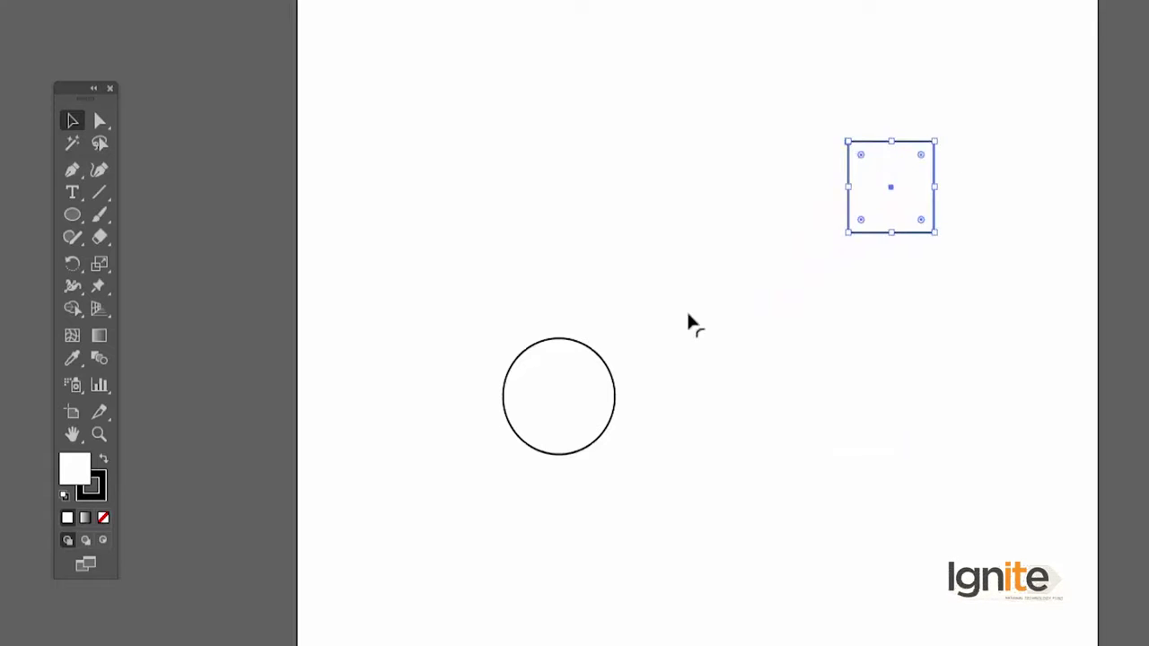
Step: Move the circle and the square side by side near the page's middle, with the circle on the left
{"action": "left_click", "coordinate": [573, 345]}
{"action": "left_click_drag", "start_coordinate": [564, 346], "coordinate": [704, 140]}
{"action": "left_click_drag", "start_coordinate": [850, 144], "coordinate": [699, 214]}
{"action": "left_click_drag", "start_coordinate": [770, 222], "coordinate": [804, 314]}
{"action": "left_click_drag", "start_coordinate": [751, 185], "coordinate": [700, 338]}
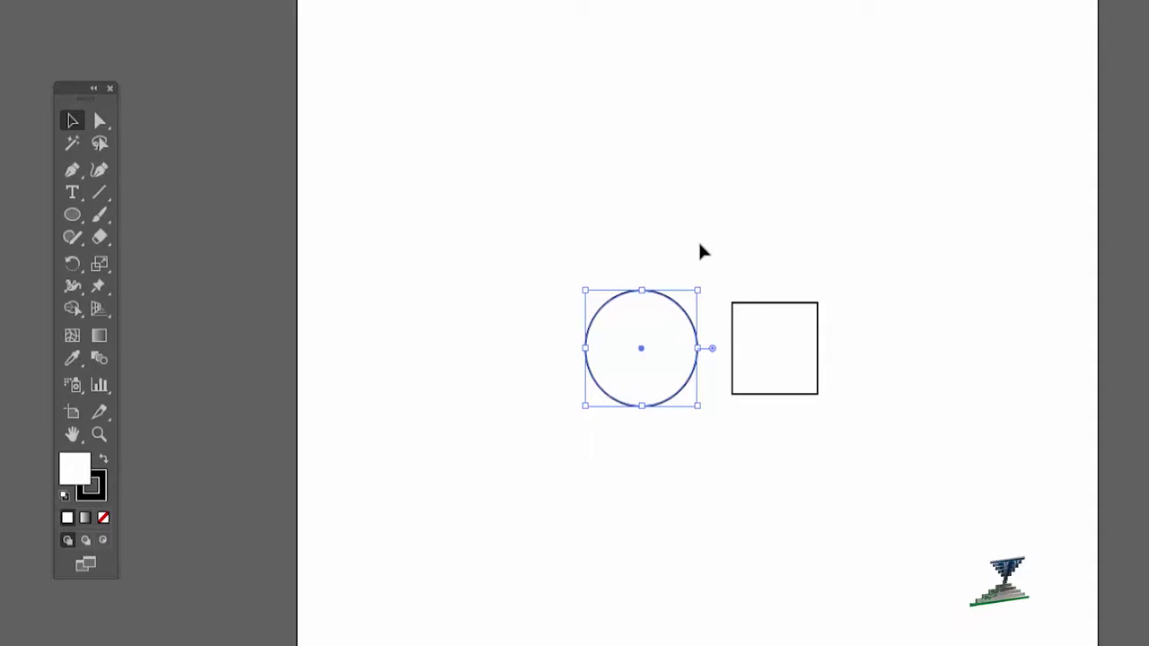
Step: Shrink the circle about its centre, and move both shapes side by side into the upper part of the page
{"action": "left_click", "coordinate": [699, 245]}
{"action": "left_click_drag", "start_coordinate": [731, 323], "coordinate": [790, 315]}
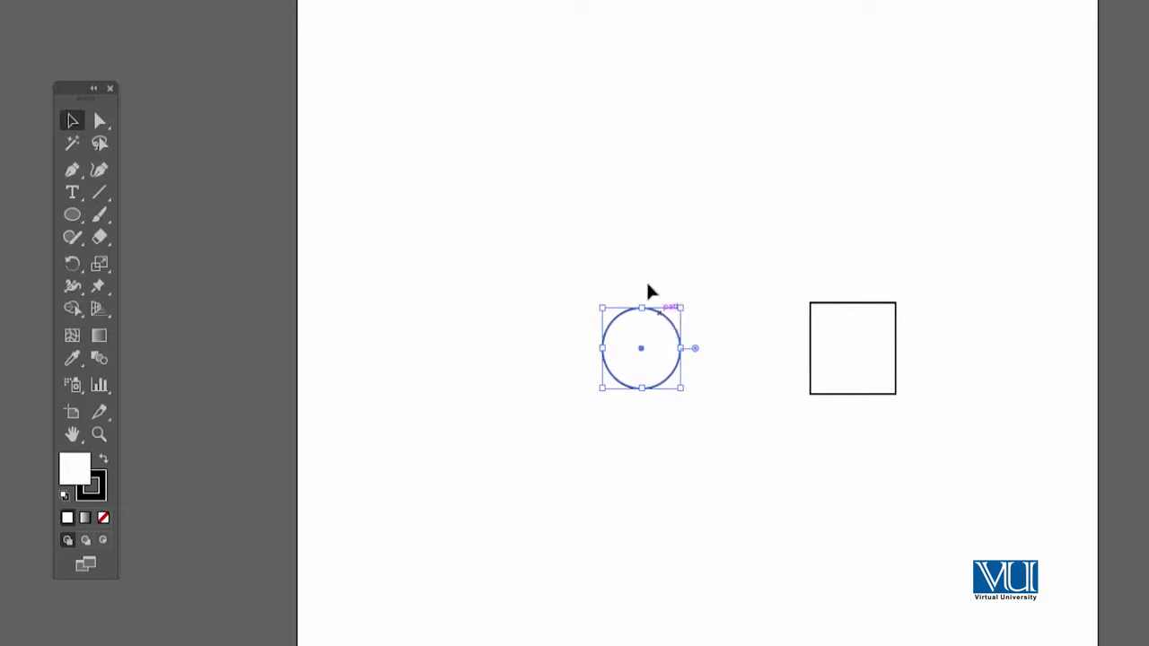
{"action": "left_click_drag", "start_coordinate": [650, 308], "coordinate": [590, 193]}
{"action": "left_click_drag", "start_coordinate": [848, 314], "coordinate": [682, 194]}
Step: Draw a hexagon with the Polygon tool below the square and enlarge the view of it
{"action": "left_click_drag", "start_coordinate": [72, 215], "coordinate": [141, 289]}
{"action": "left_click_drag", "start_coordinate": [684, 434], "coordinate": [714, 481]}
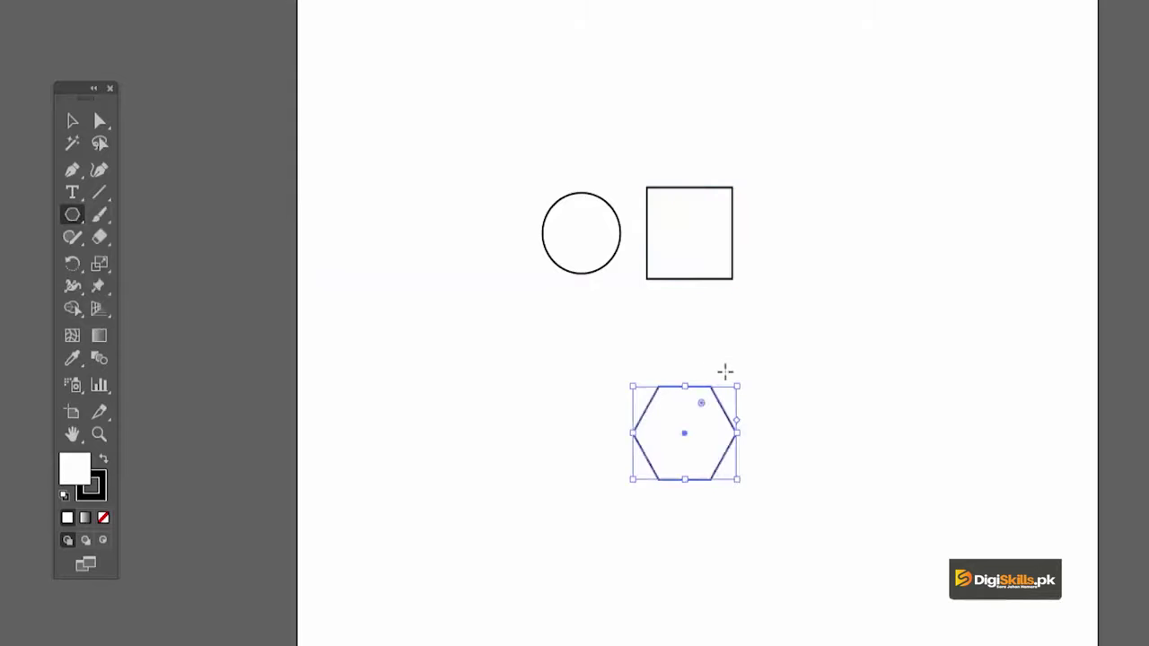
{"action": "key", "text": "z"}
{"action": "left_click", "coordinate": [685, 452]}
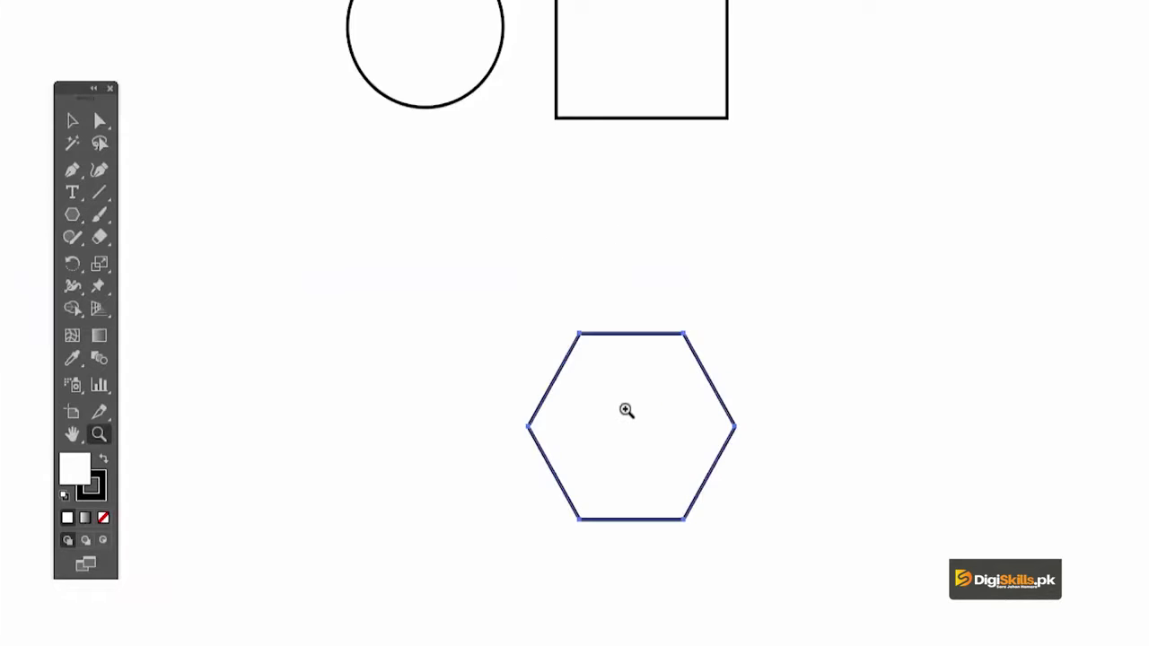
Step: Rotate the hexagon freely with the Selection tool so it is tilted slightly clockwise
{"action": "left_click", "coordinate": [635, 427]}
{"action": "key", "text": "v"}
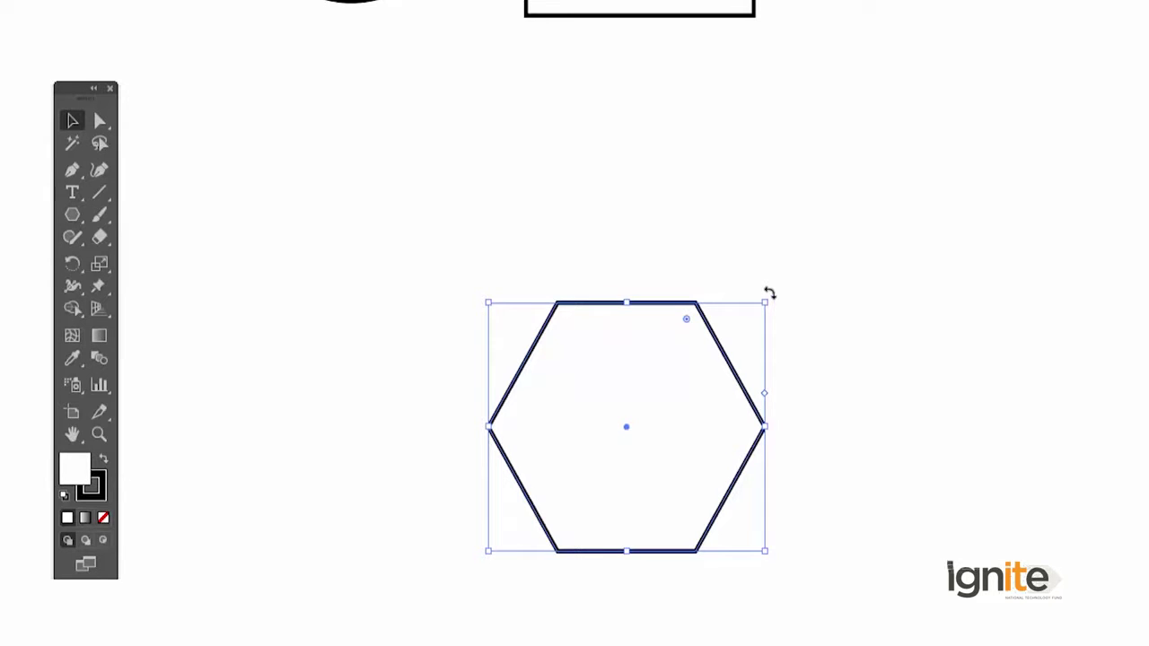
{"action": "left_click_drag", "start_coordinate": [770, 294], "coordinate": [710, 244]}
{"action": "left_click_drag", "start_coordinate": [810, 489], "coordinate": [687, 248]}
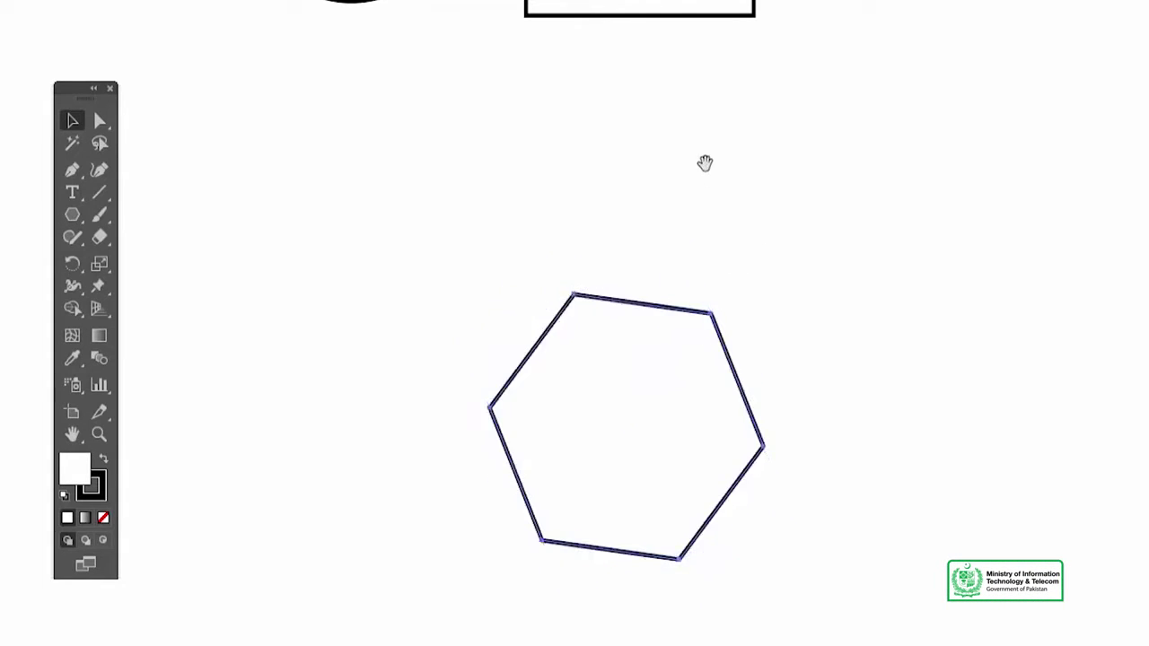
Step: Select the square beside the circle, rotate it freely counter-clockwise and turn it back upright
{"action": "left_click_drag", "start_coordinate": [706, 161], "coordinate": [691, 529]}
{"action": "left_click", "coordinate": [692, 190]}
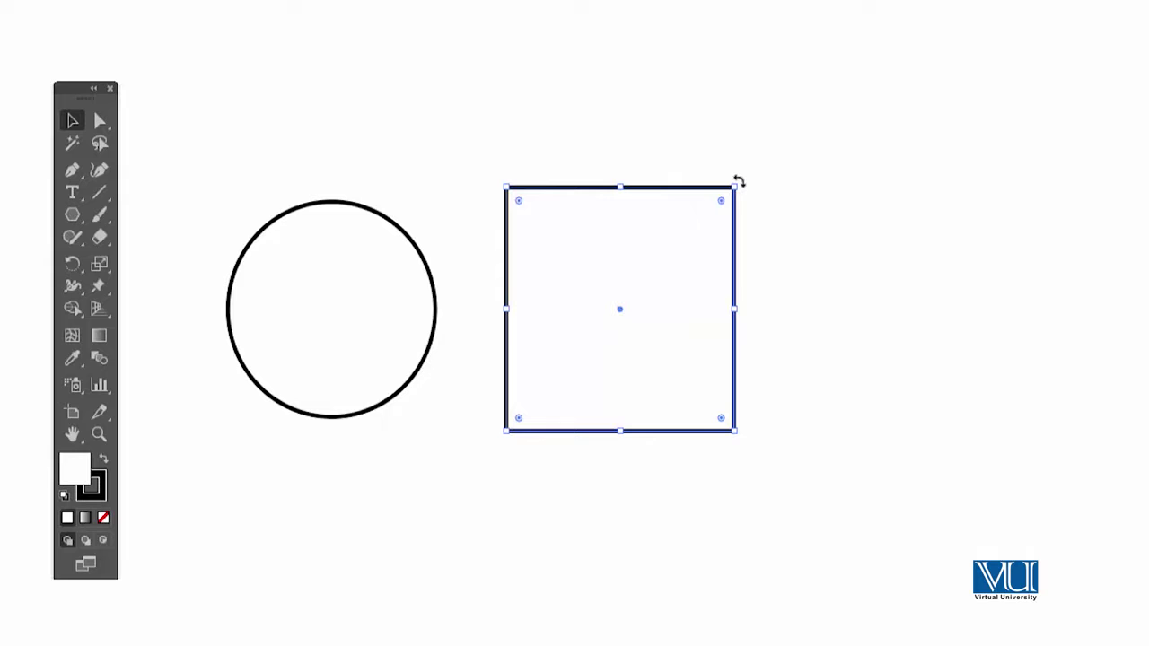
{"action": "left_click_drag", "start_coordinate": [738, 182], "coordinate": [654, 136]}
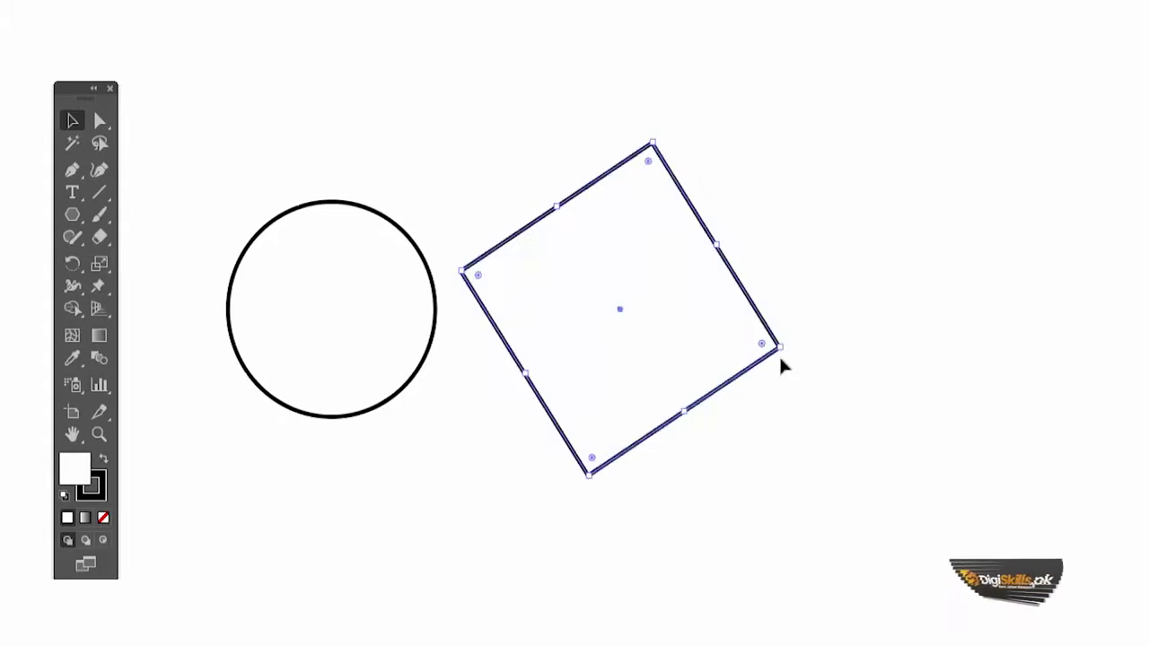
{"action": "left_click", "coordinate": [782, 352]}
{"action": "left_click_drag", "start_coordinate": [787, 348], "coordinate": [729, 427]}
Step: Rotate the square in constrained 45° increments to 315°, so it stands on one corner as a diamond
{"action": "left_click_drag", "start_coordinate": [741, 184], "coordinate": [625, 140]}
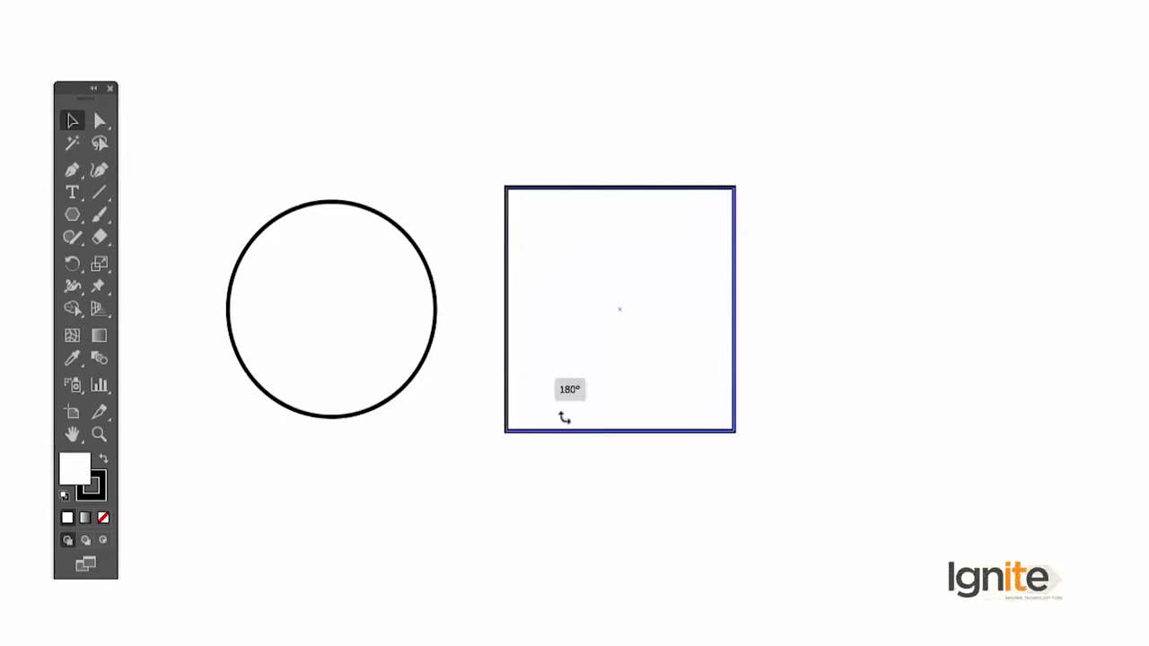
{"action": "left_click_drag", "start_coordinate": [645, 447], "coordinate": [768, 339]}
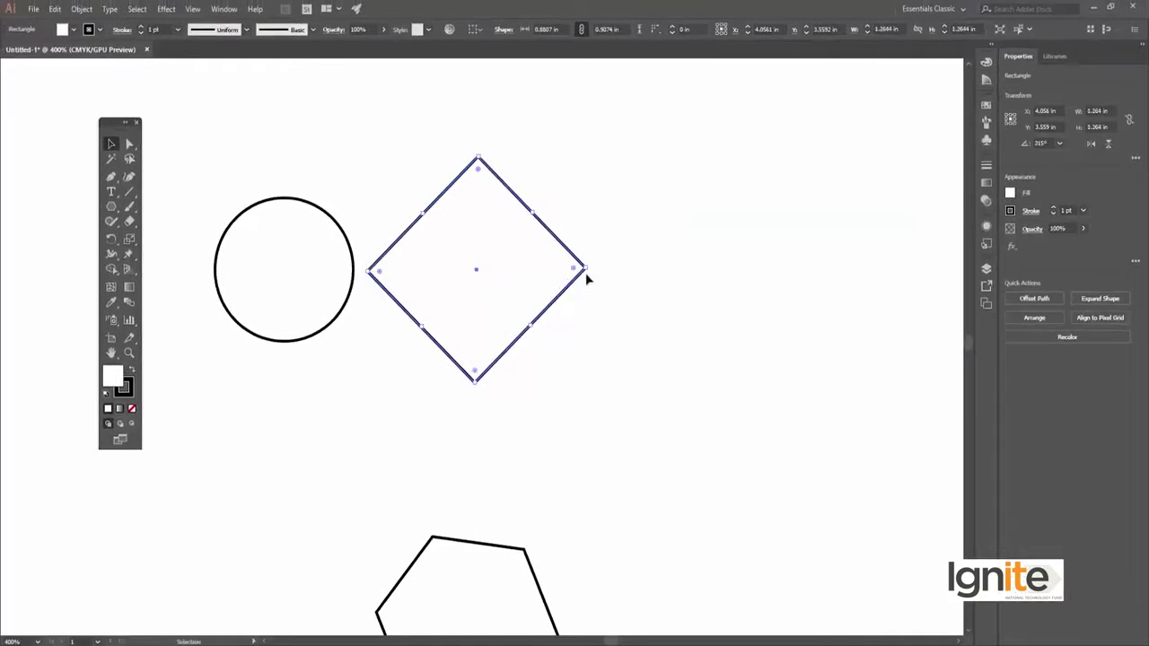